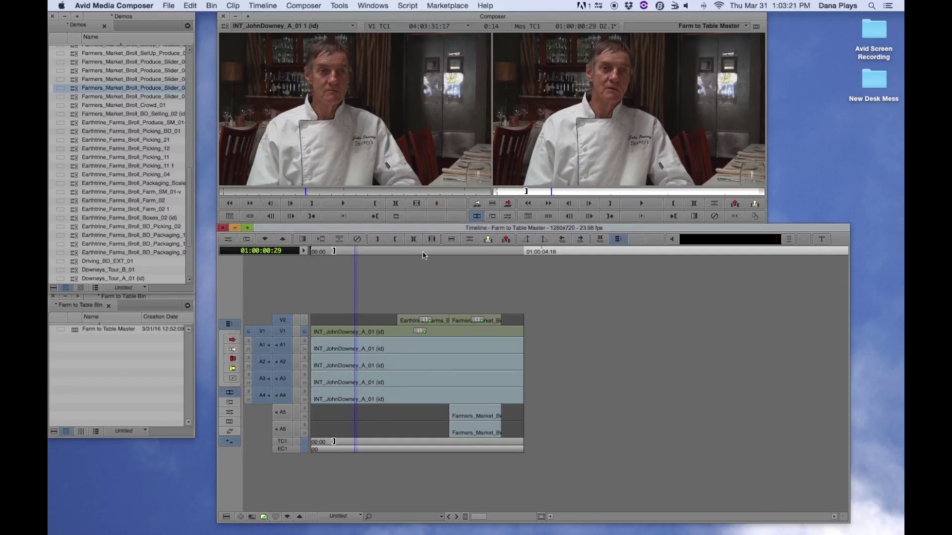
# Step: Scrub the position indicator along the ruler to preview the Farm to Table Master interview
pyautogui.moveTo(424, 255)
pyautogui.mouseDown()
pyautogui.moveTo(504, 257)
pyautogui.moveTo(417, 263)
pyautogui.mouseUp()
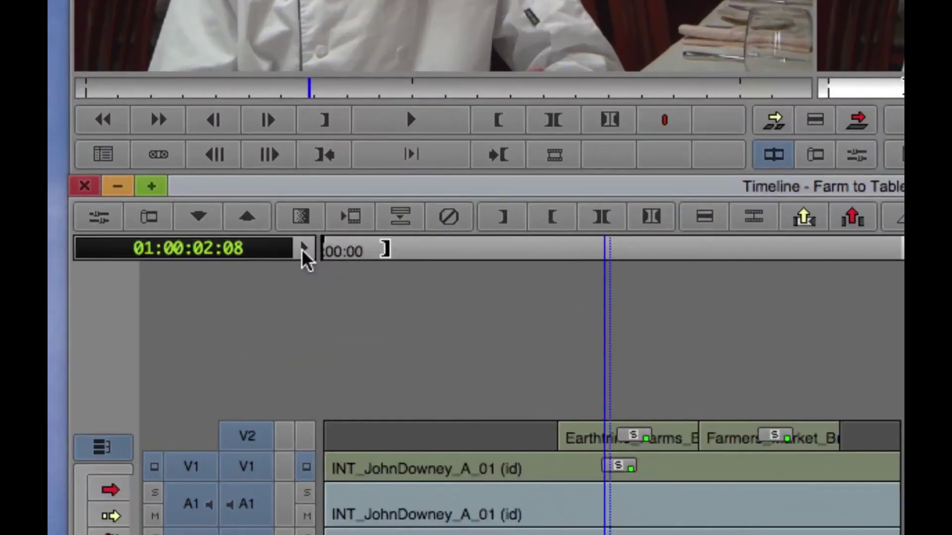
# Step: Turn on audio waveform display for each track from A1 through A6
pyautogui.click(304, 253)
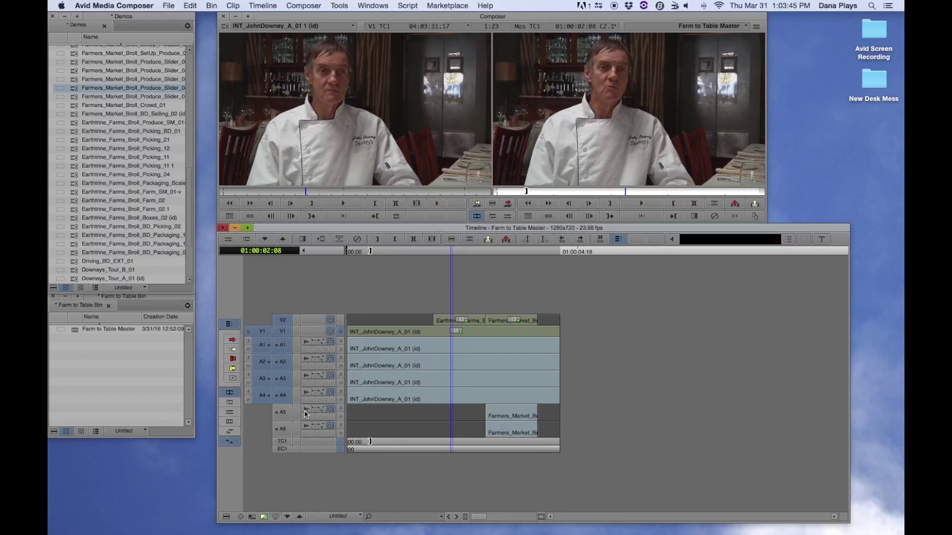
pyautogui.click(305, 343)
pyautogui.click(305, 360)
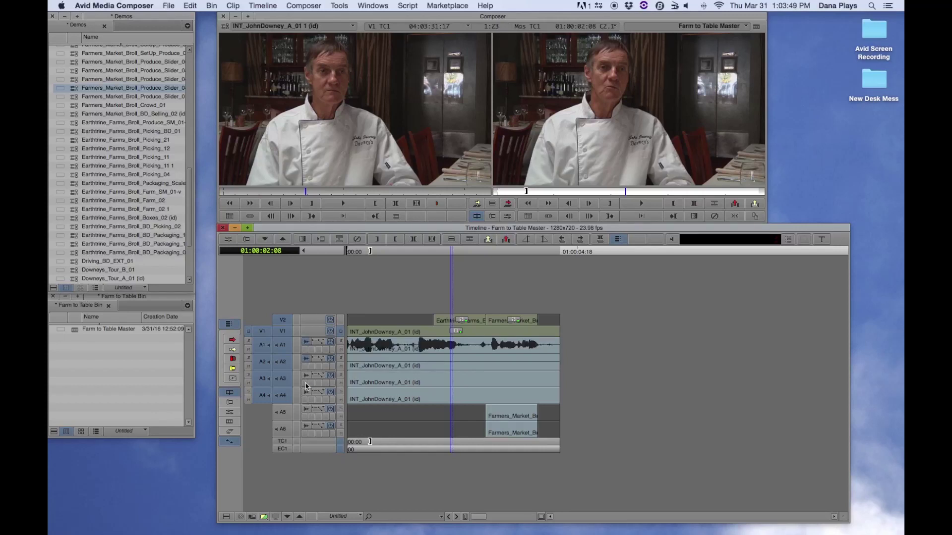
pyautogui.click(306, 376)
pyautogui.click(305, 394)
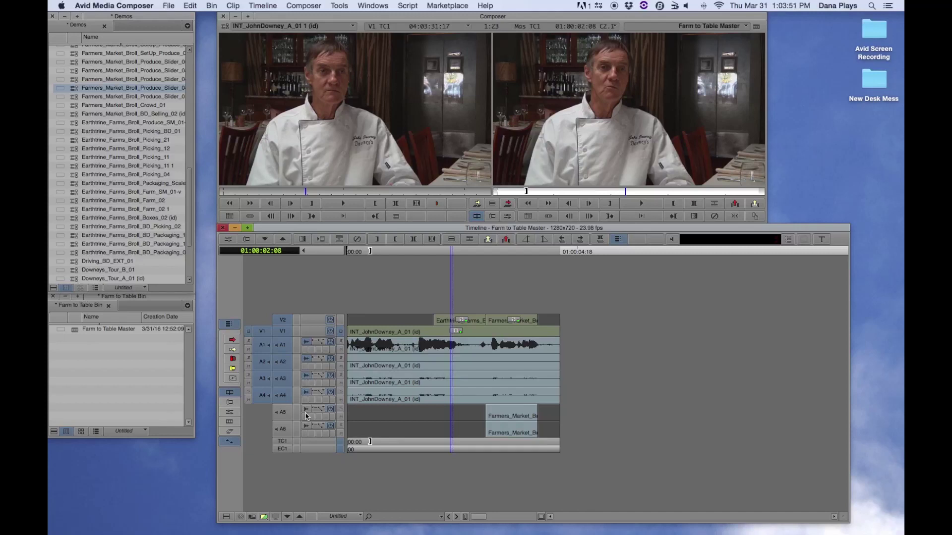
pyautogui.click(307, 410)
pyautogui.click(306, 427)
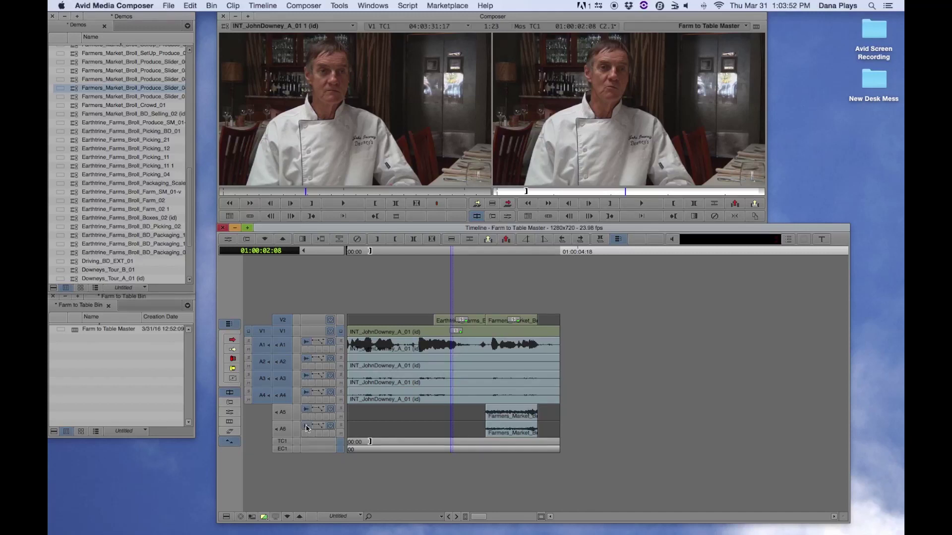
# Step: Set A1's audio data display to Clip Gain and drag the interview clip's gain to -3.3 dB
pyautogui.click(323, 343)
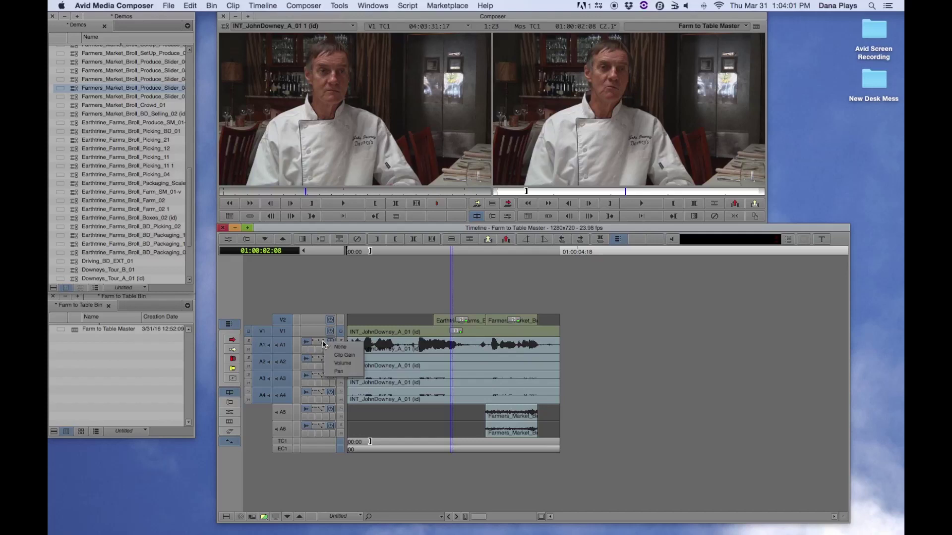
pyautogui.click(345, 355)
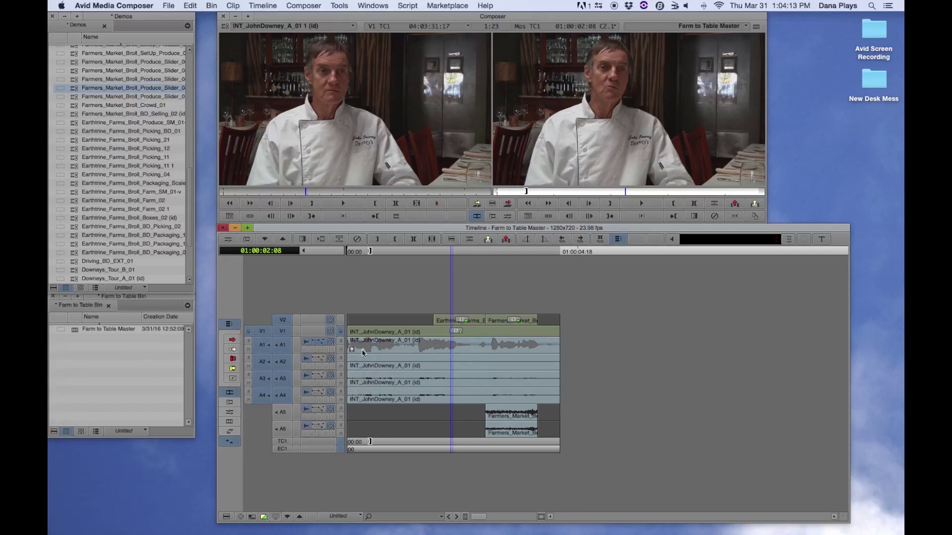
pyautogui.click(352, 351)
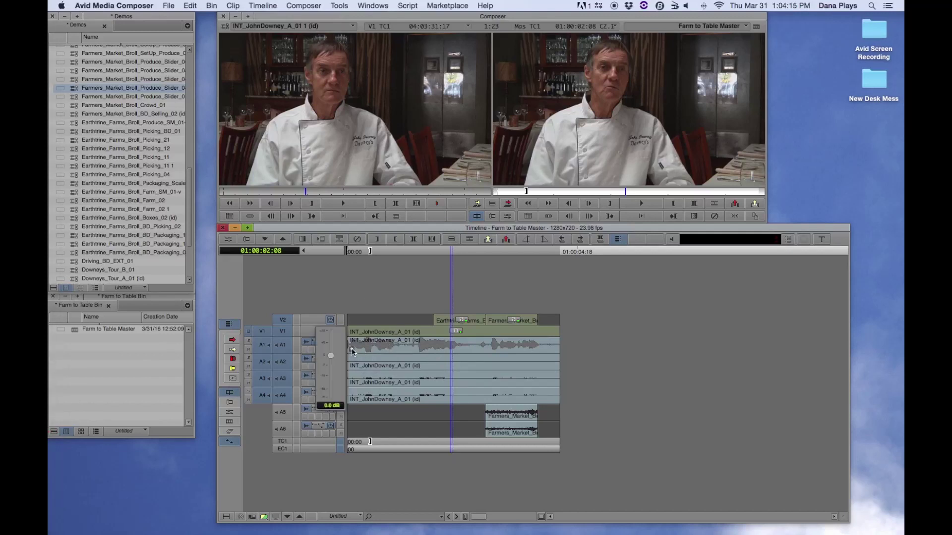
pyautogui.moveTo(353, 350); pyautogui.dragTo(355, 343)
pyautogui.moveTo(355, 340)
pyautogui.mouseDown()
pyautogui.moveTo(353, 367)
pyautogui.moveTo(349, 341)
pyautogui.moveTo(347, 363)
pyautogui.moveTo(352, 352)
pyautogui.mouseUp()
# Step: Switch A1's audio data display from Clip Gain to Volume and move the position near the start
pyautogui.click(324, 342)
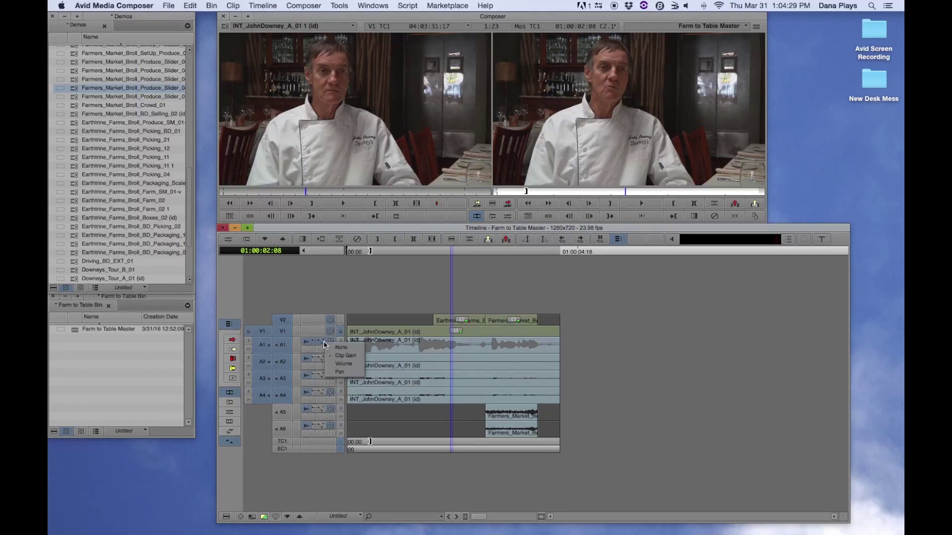
pyautogui.click(343, 356)
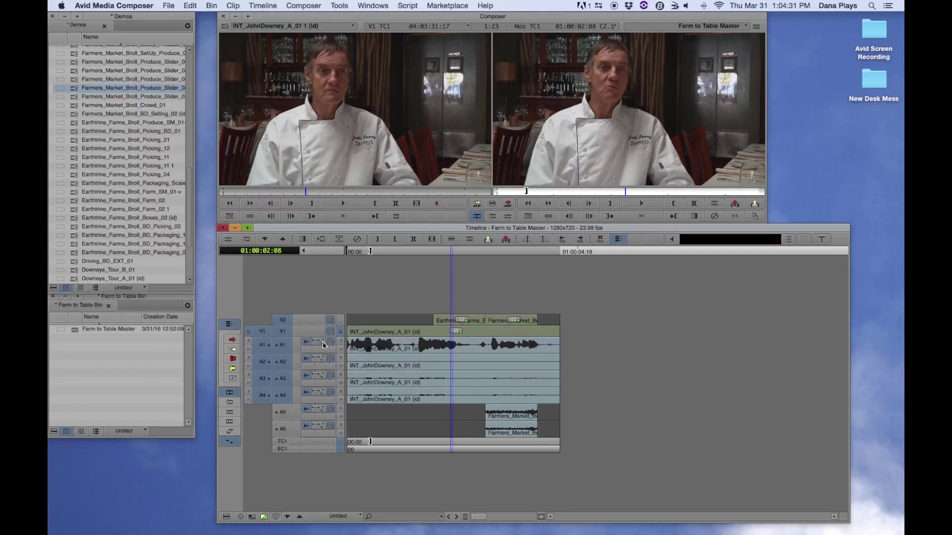
pyautogui.click(324, 343)
pyautogui.click(341, 363)
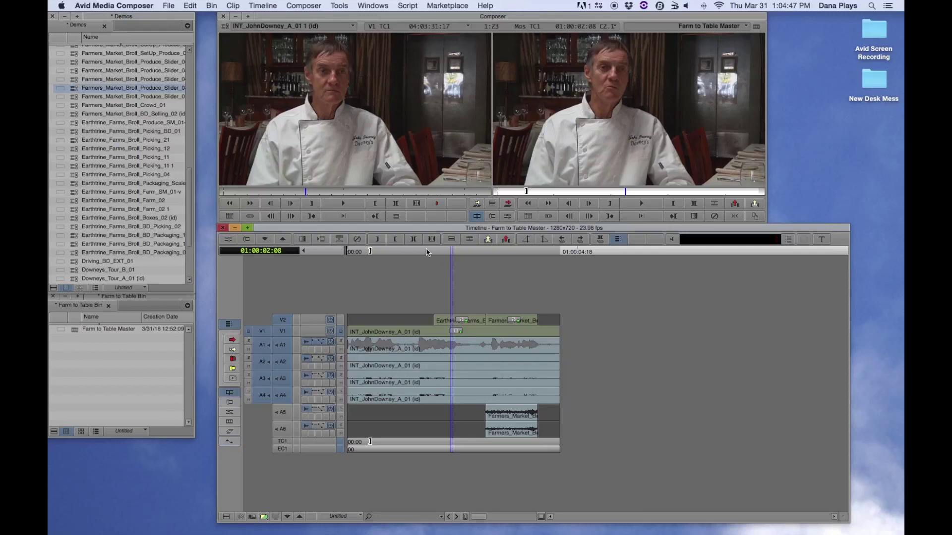
pyautogui.moveTo(426, 252); pyautogui.dragTo(369, 253)
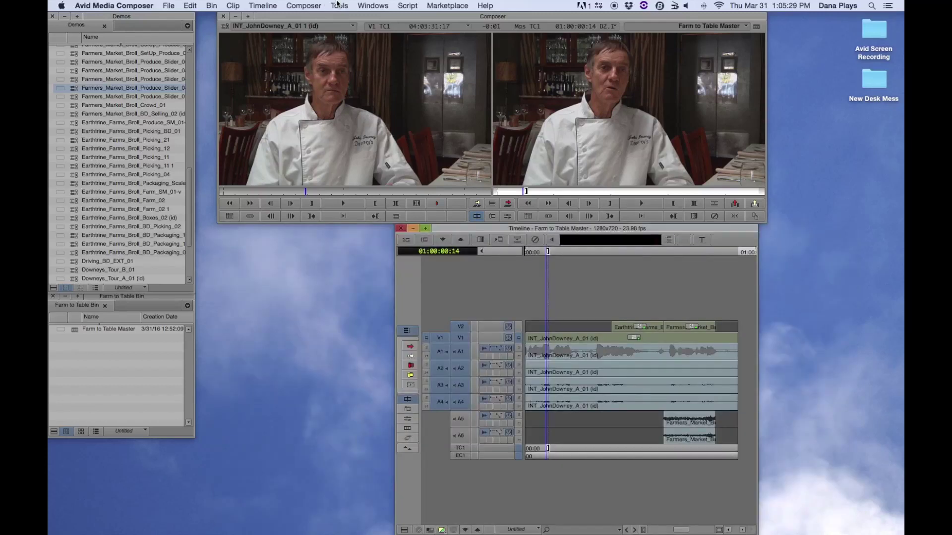
# Step: Open the Audio Mixer from the Tools menu
pyautogui.click(339, 5)
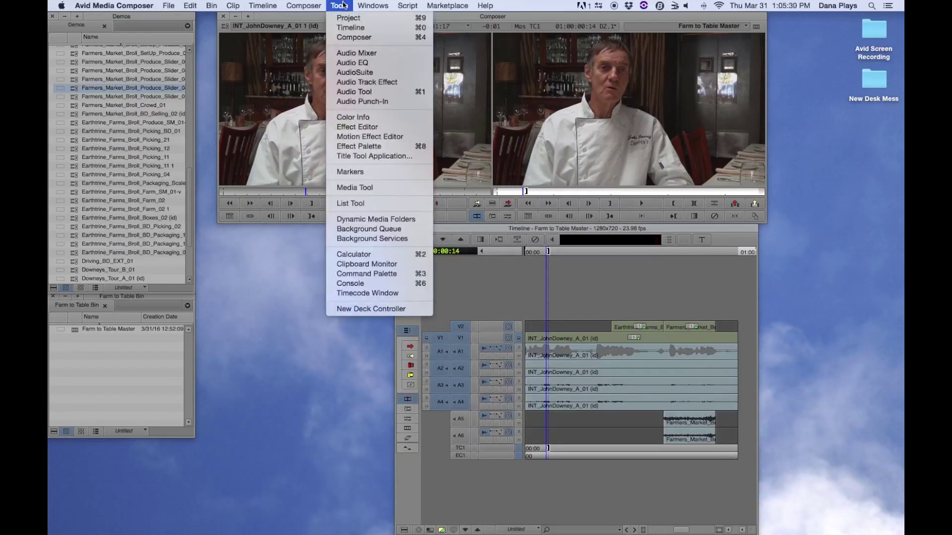
pyautogui.click(355, 54)
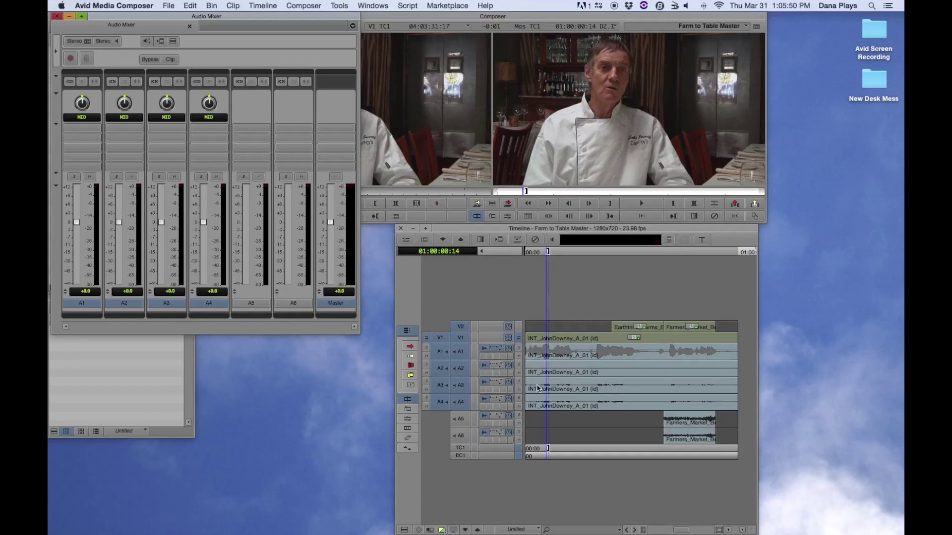
# Step: Select tracks A5 and A6, park just before the B-roll, and play about a second
pyautogui.click(693, 256)
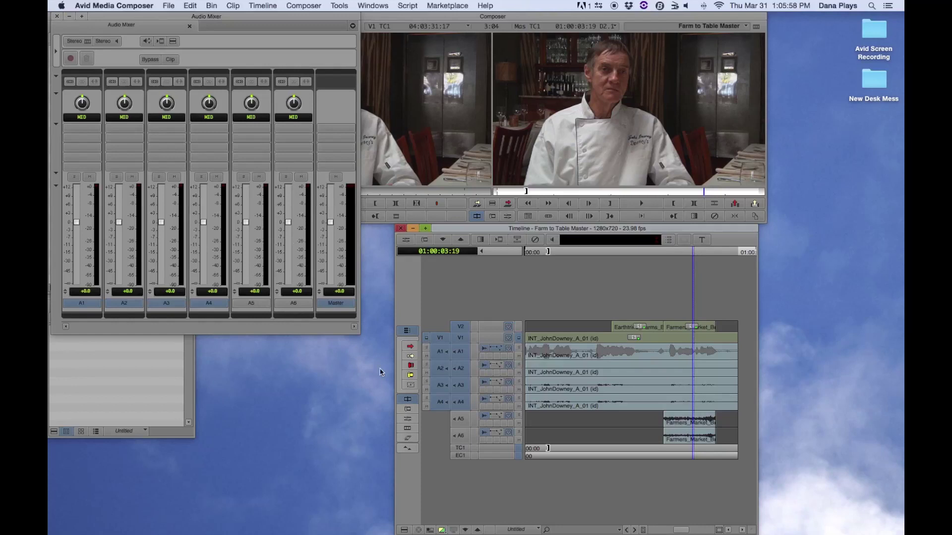
pyautogui.click(463, 421)
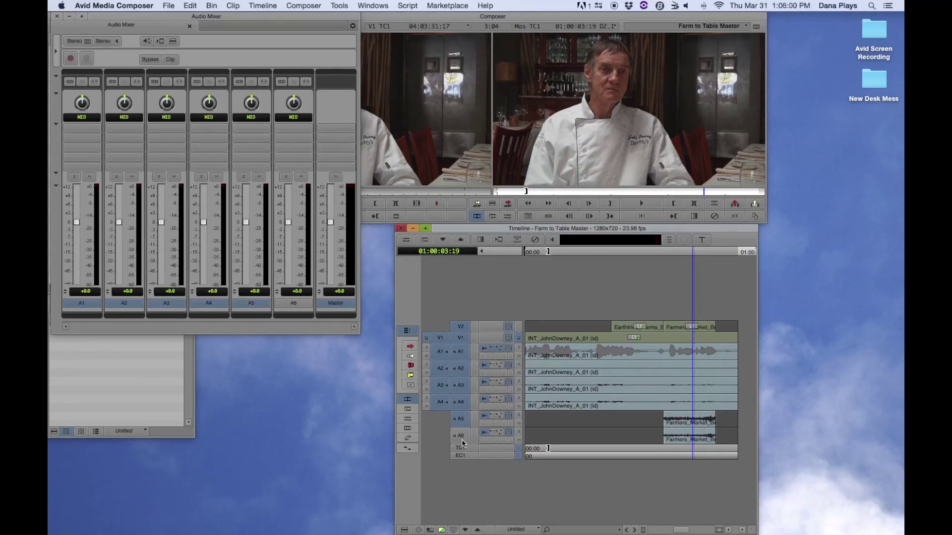
pyautogui.click(461, 438)
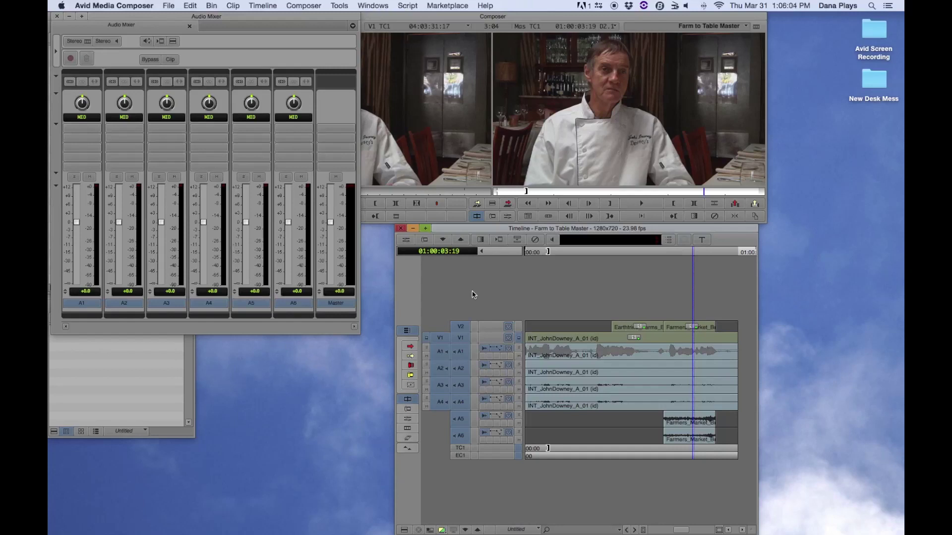
pyautogui.click(560, 254)
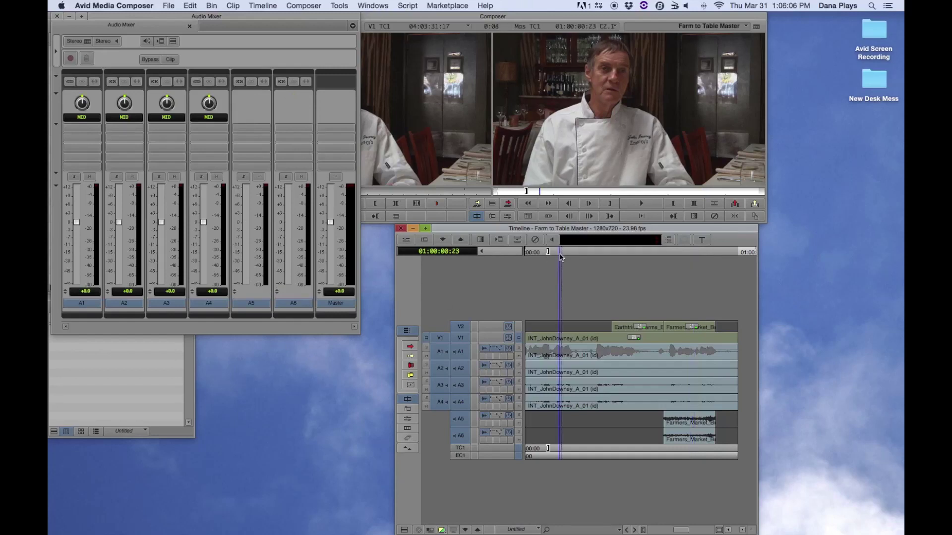
pyautogui.press('space')
pyautogui.press('space')
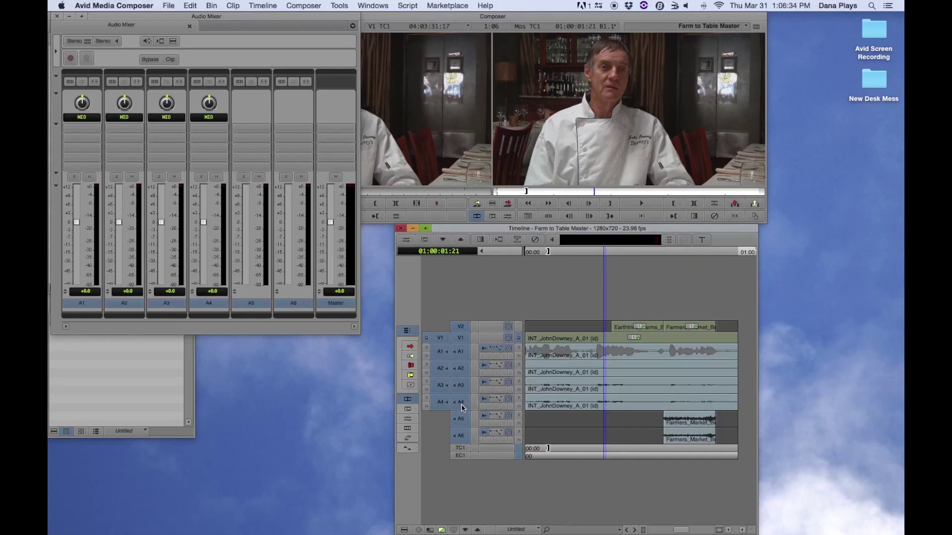
# Step: In the Audio Mixer, toggle Group on and off for A5/A6, then group A3 and A4
pyautogui.click(154, 83)
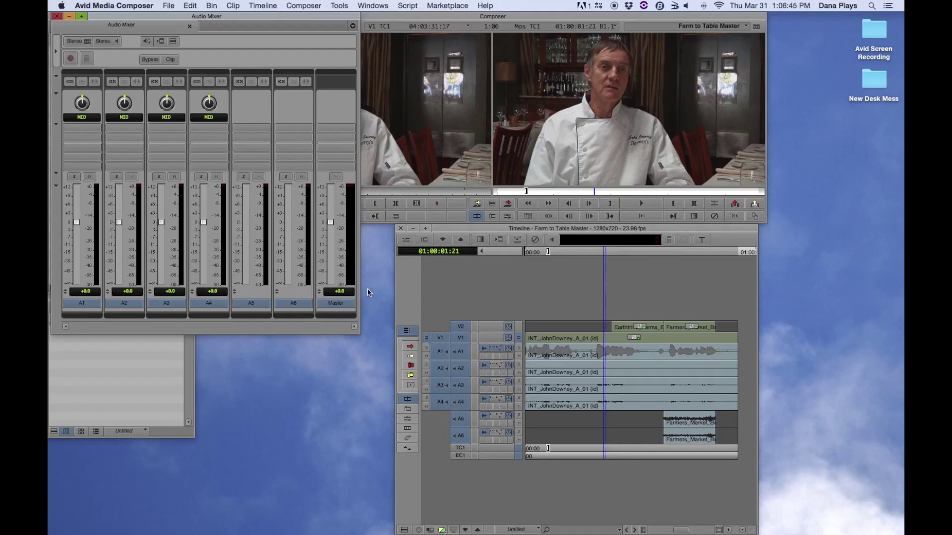
pyautogui.rightClick(198, 84)
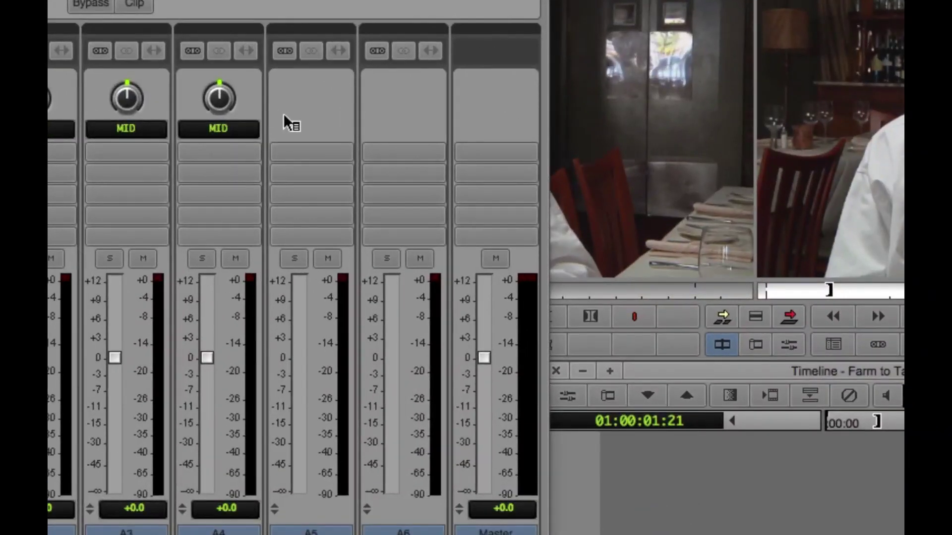
pyautogui.click(285, 51)
pyautogui.click(377, 51)
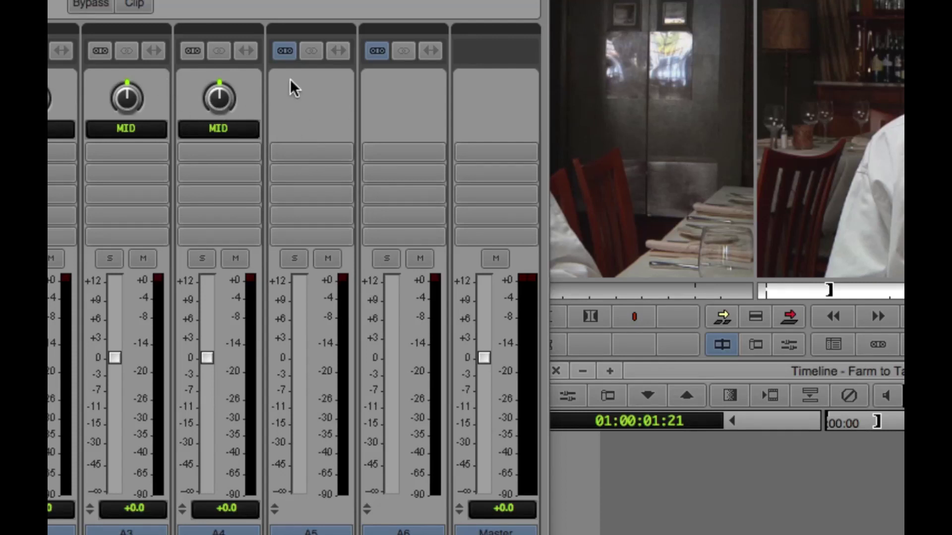
pyautogui.click(284, 51)
pyautogui.click(368, 52)
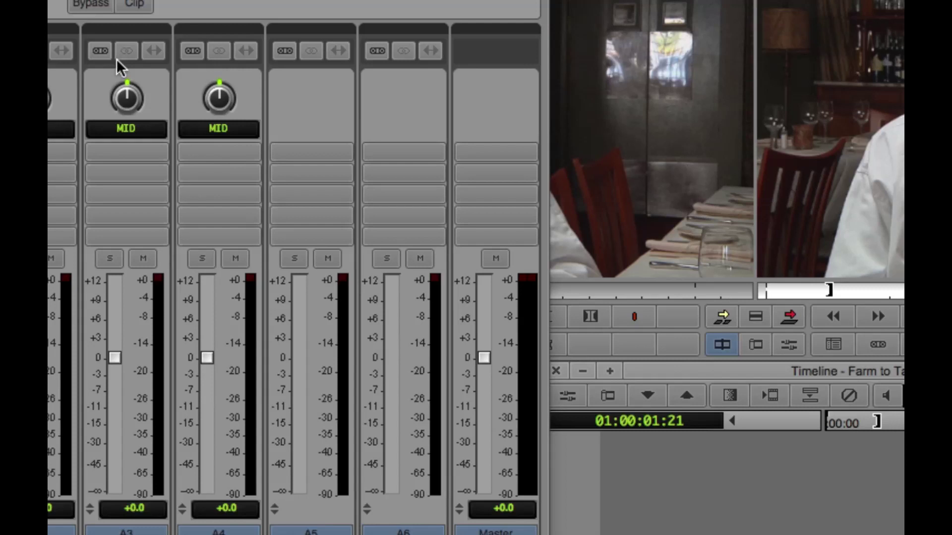
pyautogui.click(100, 51)
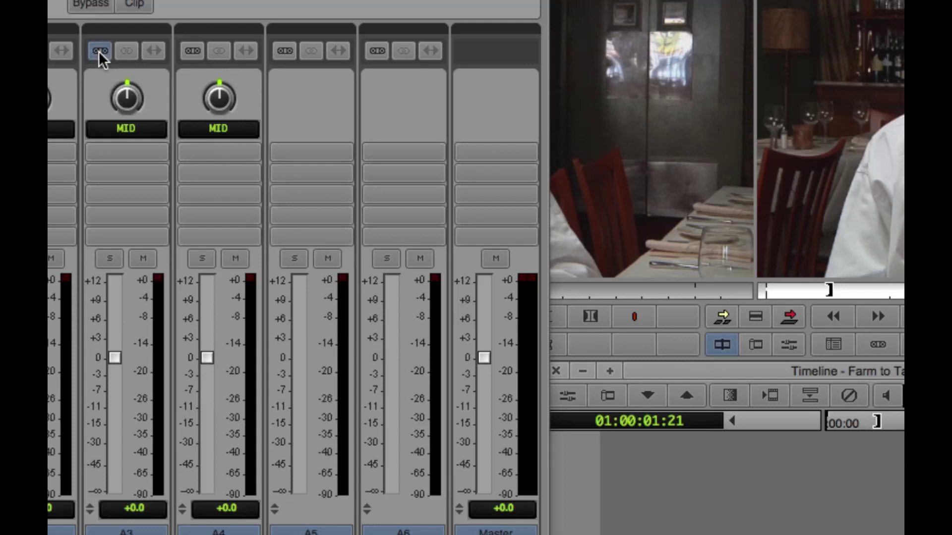
pyautogui.click(185, 52)
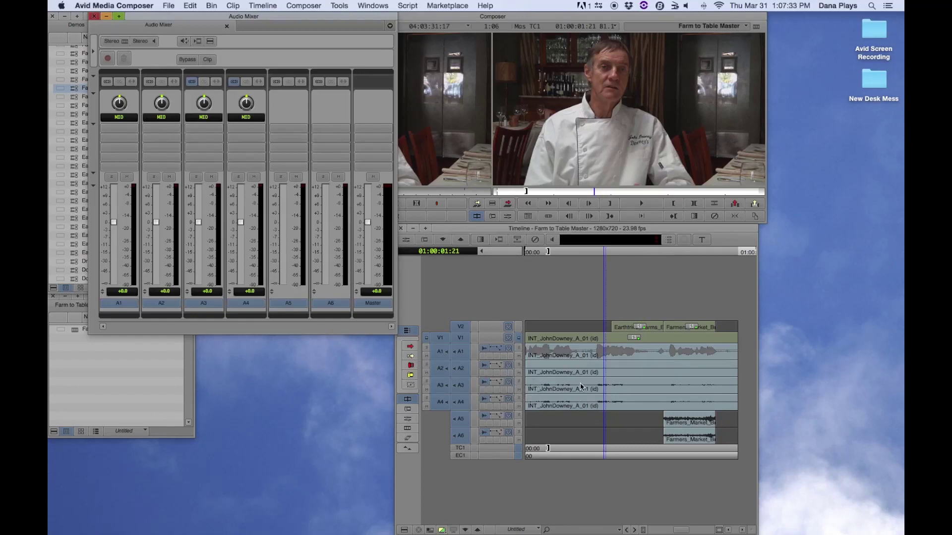
pyautogui.click(567, 253)
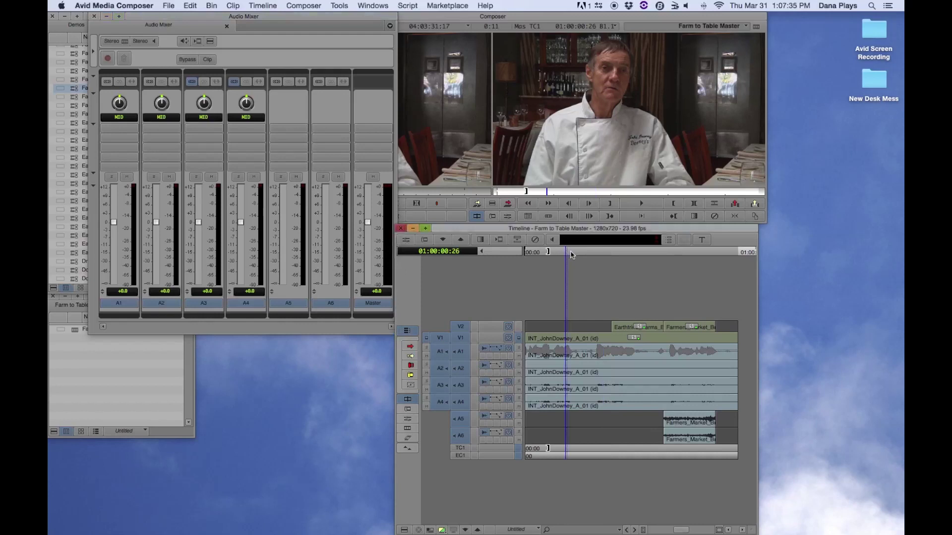
pyautogui.click(571, 269)
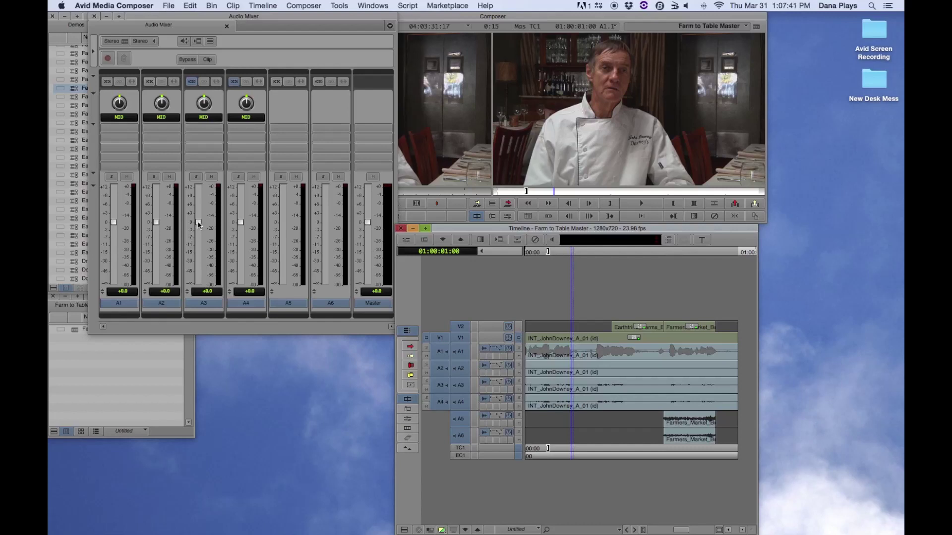
pyautogui.moveTo(198, 222); pyautogui.dragTo(200, 204)
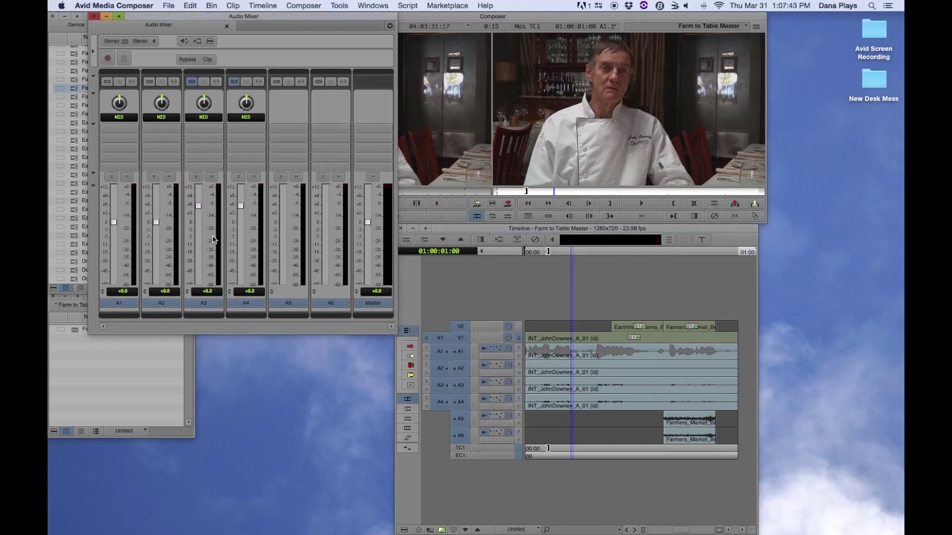
pyautogui.click(555, 252)
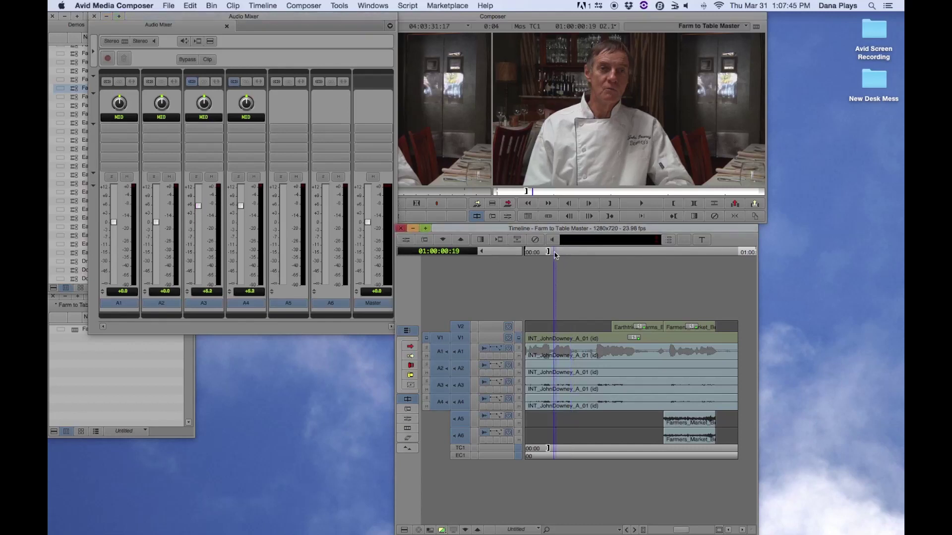
pyautogui.press('space')
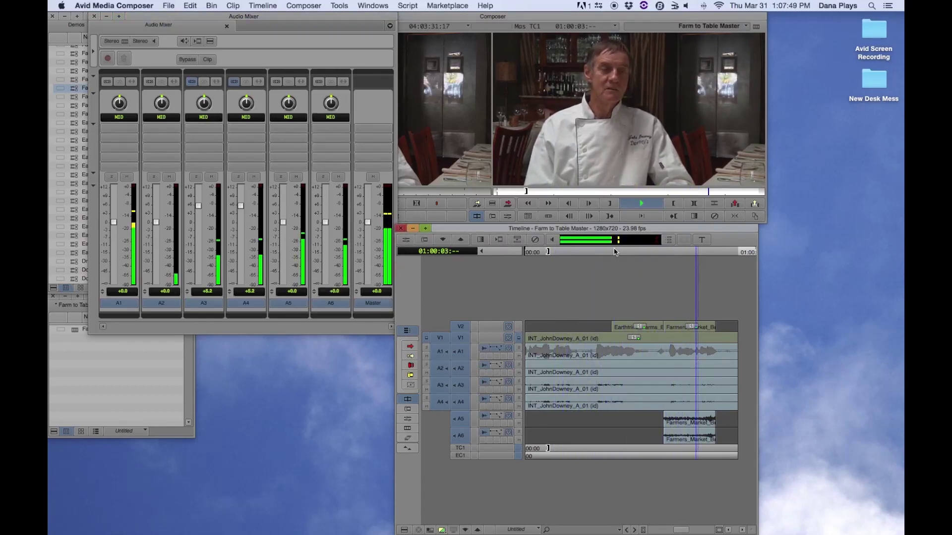
pyautogui.click(557, 254)
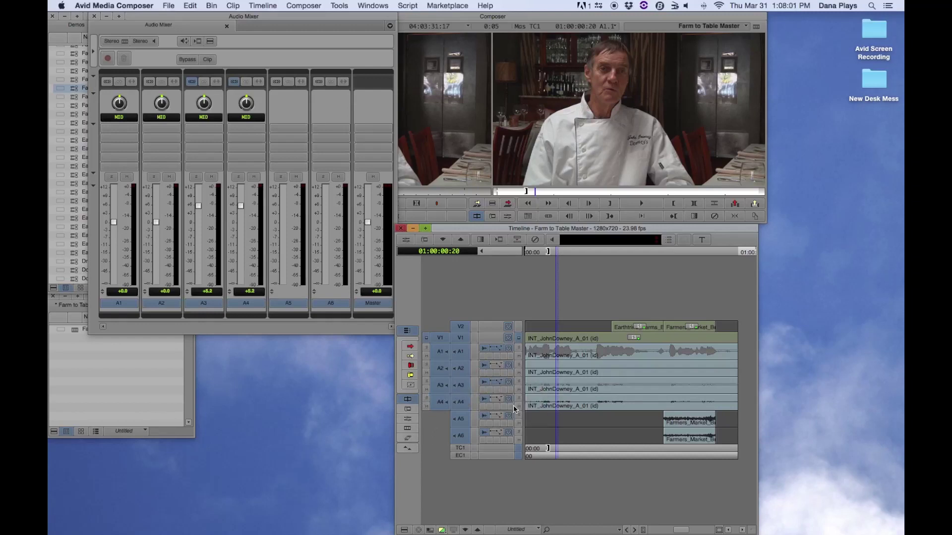
# Step: Add volume keyframes from 01:00:00:21 to 01:00:02:24 and drag an A3 keyframe into an upward ramp
pyautogui.click(408, 449)
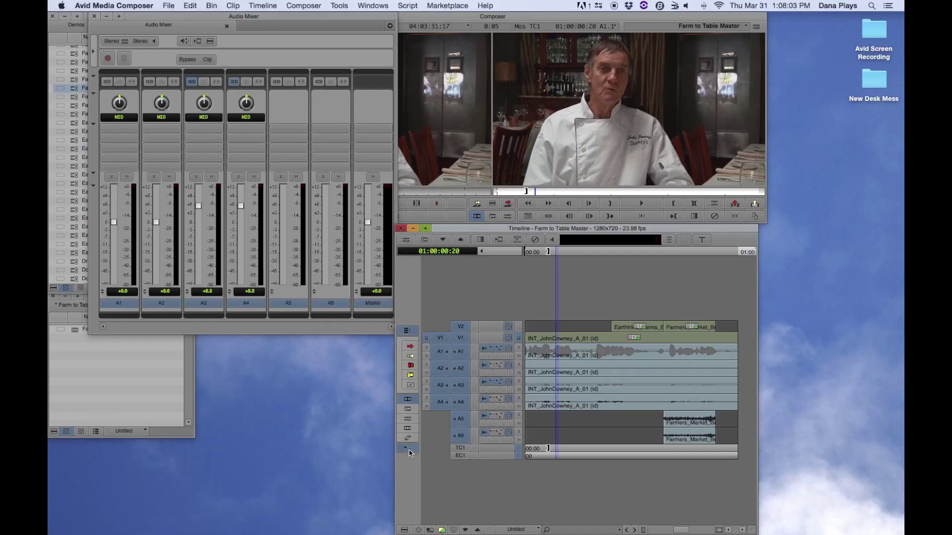
pyautogui.click(558, 258)
pyautogui.press("'")
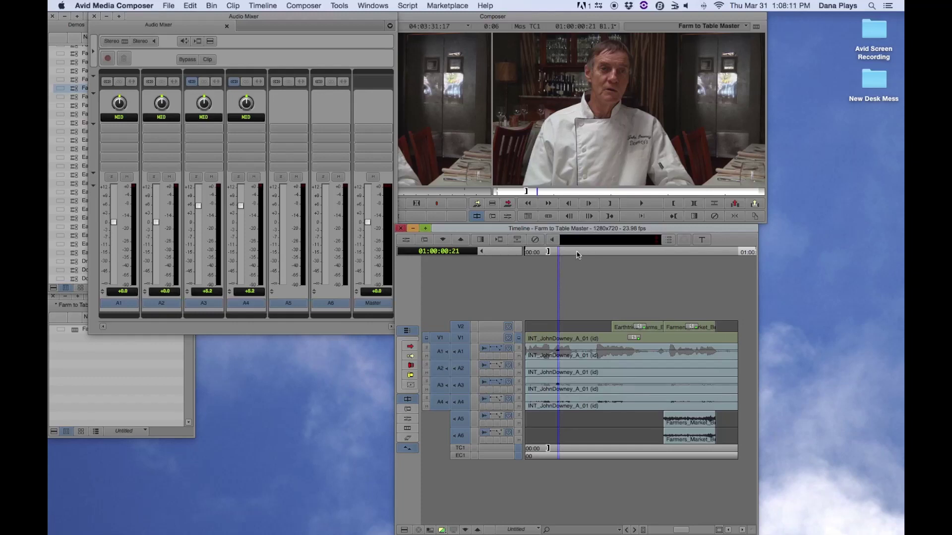
pyautogui.click(583, 253)
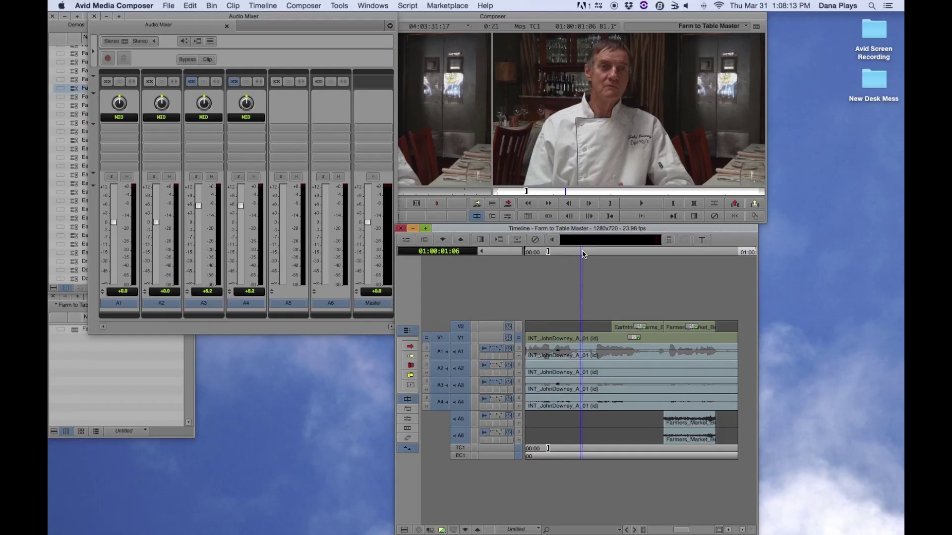
pyautogui.click(624, 252)
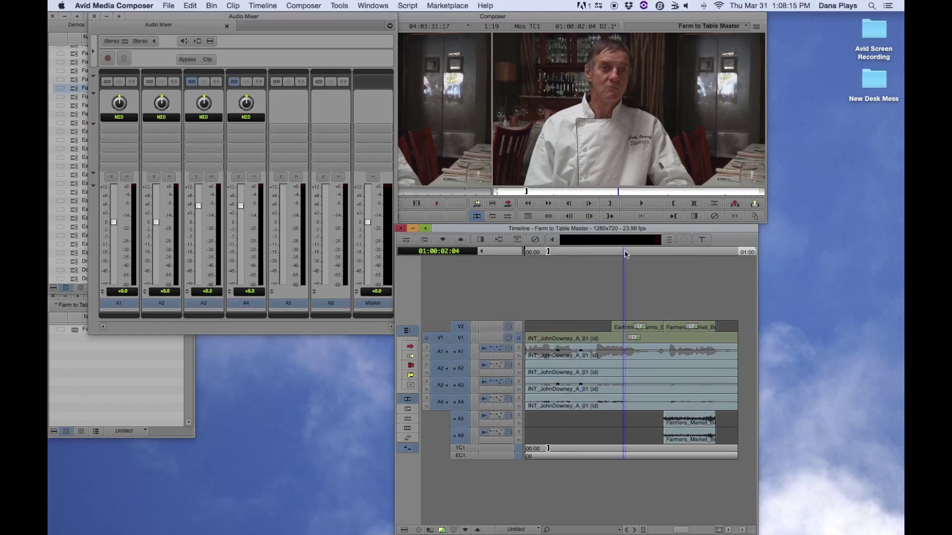
pyautogui.click(656, 254)
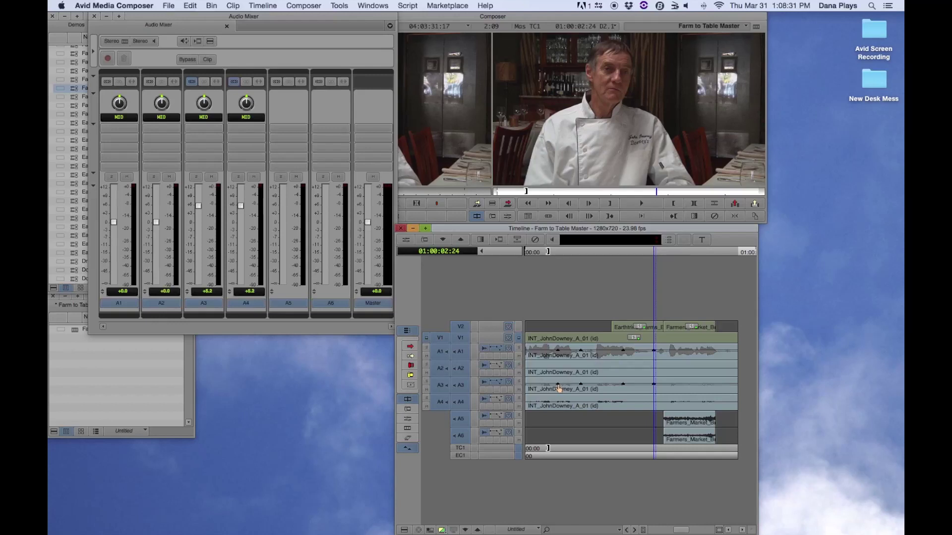
pyautogui.moveTo(581, 388); pyautogui.dragTo(624, 395)
pyautogui.click(582, 391)
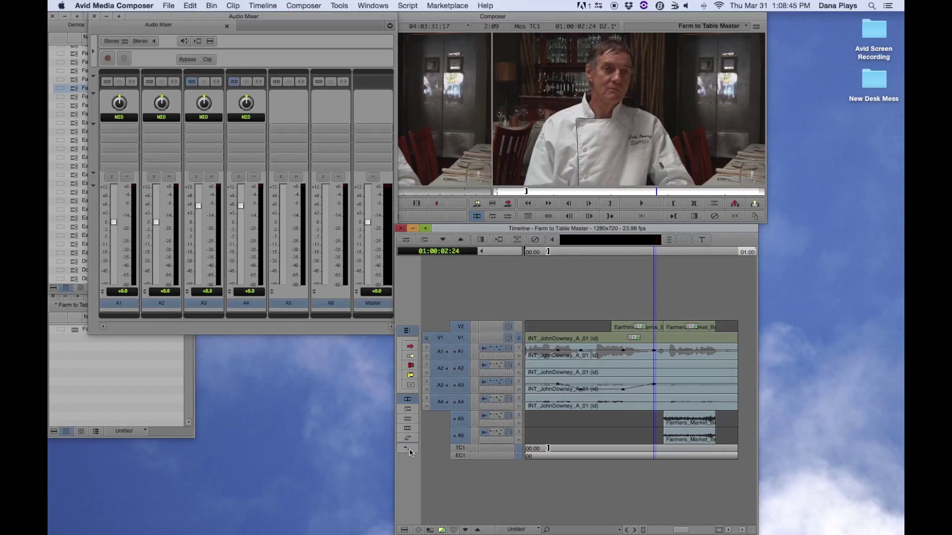
# Step: Toggle keyframe mode and park in the Farmers Market B-roll at 01:00:03:11
pyautogui.click(410, 450)
pyautogui.hscroll(1, 620, 377)
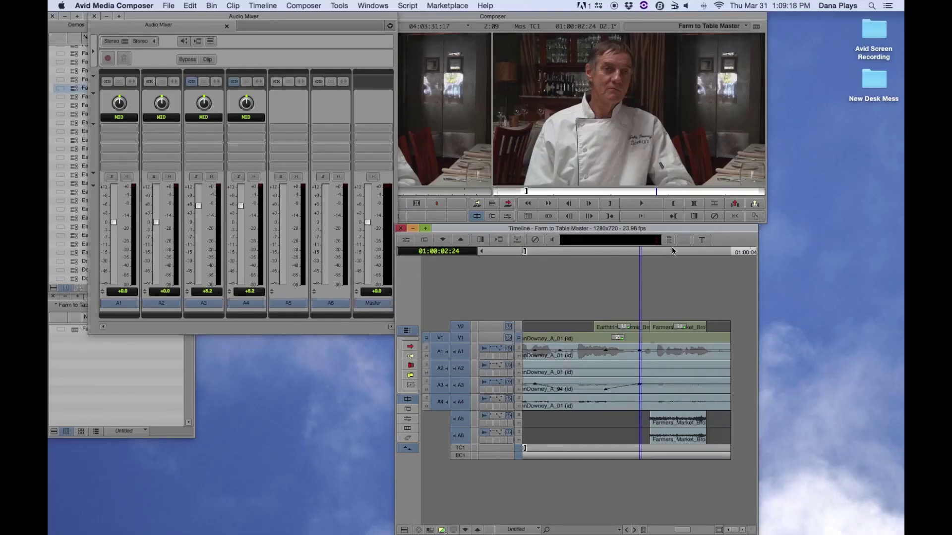
pyautogui.click(669, 251)
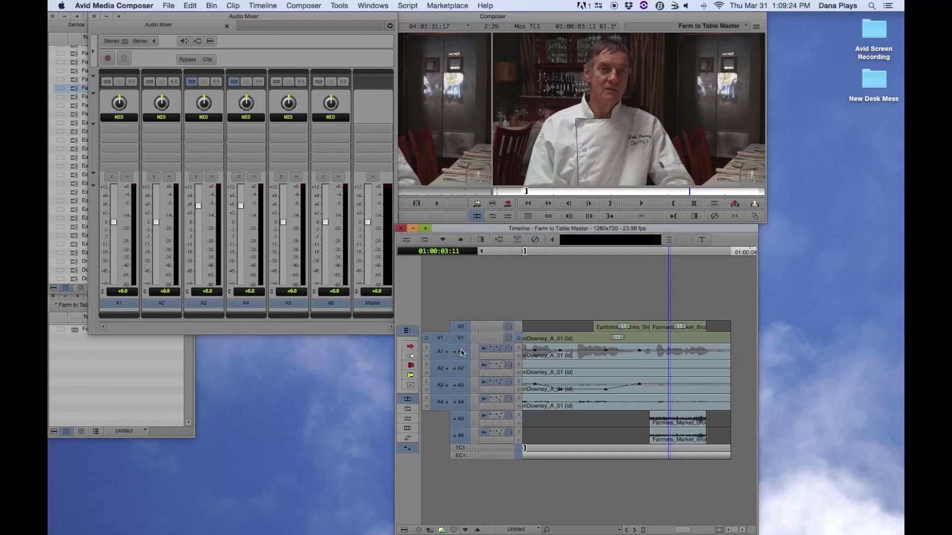
# Step: Link the A5 and A6 channels together in the Audio Mixer
pyautogui.click(192, 91)
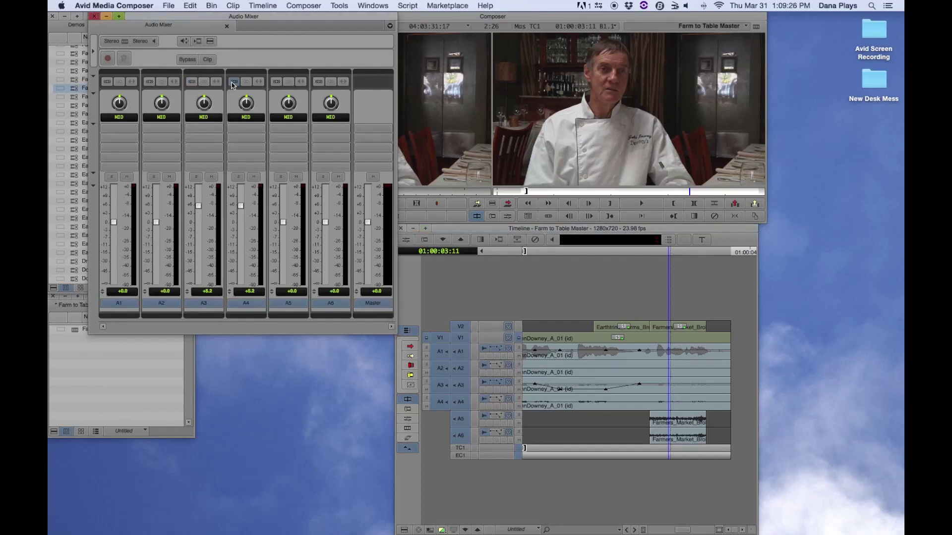
pyautogui.click(276, 82)
pyautogui.click(318, 81)
# Step: Park on the B-roll at 01:00:03:06 and lower the linked A5/A6 faders to -11.4 dB
pyautogui.click(679, 254)
pyautogui.moveTo(669, 253); pyautogui.dragTo(654, 256)
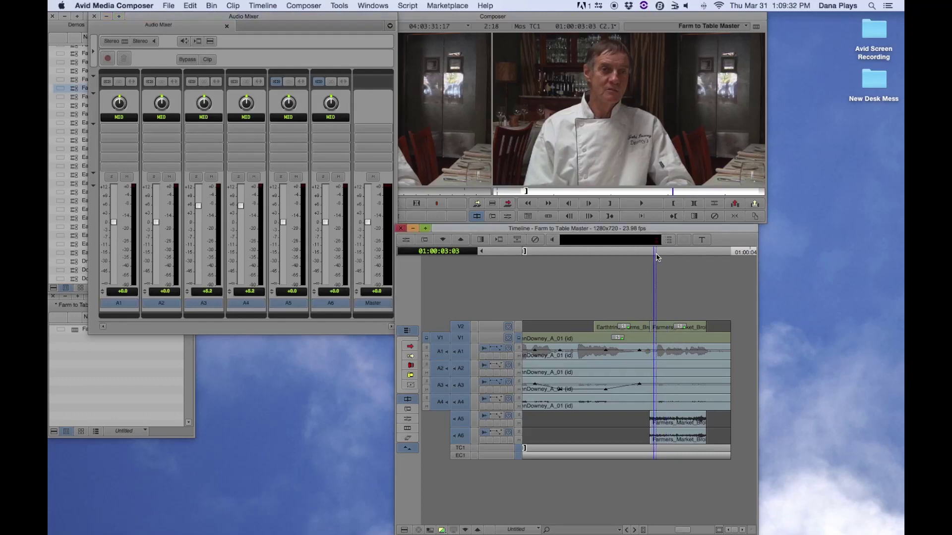
pyautogui.moveTo(657, 257); pyautogui.dragTo(702, 288)
pyautogui.click(662, 257)
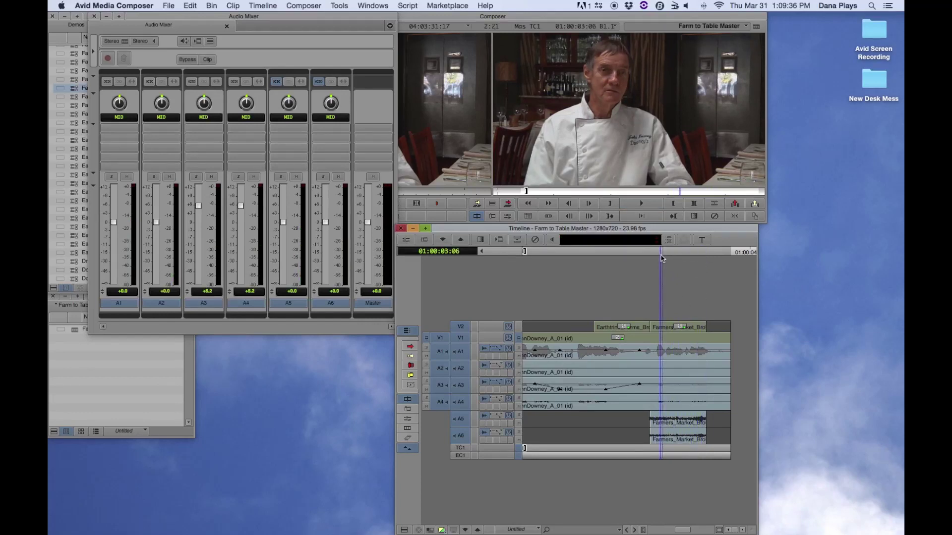
pyautogui.click(283, 223)
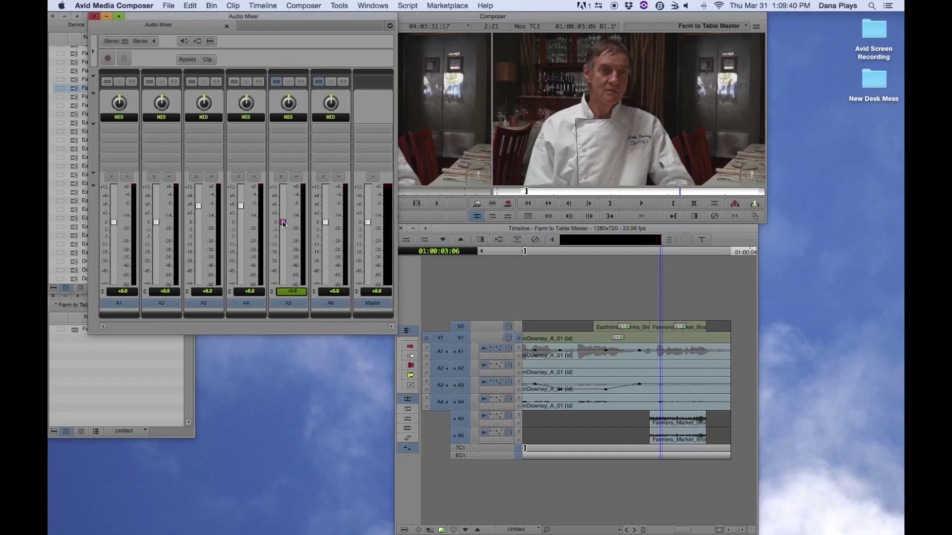
pyautogui.moveTo(282, 223); pyautogui.dragTo(282, 245)
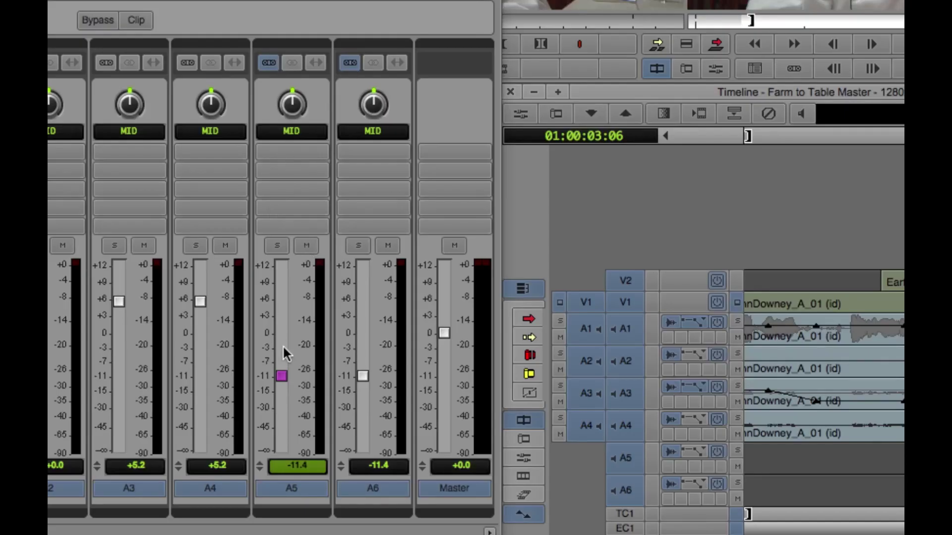
# Step: Raise the linked A5/A6 Farmers Market faders in the Audio Mixer to about -7 dB
pyautogui.moveTo(281, 377); pyautogui.dragTo(294, 420)
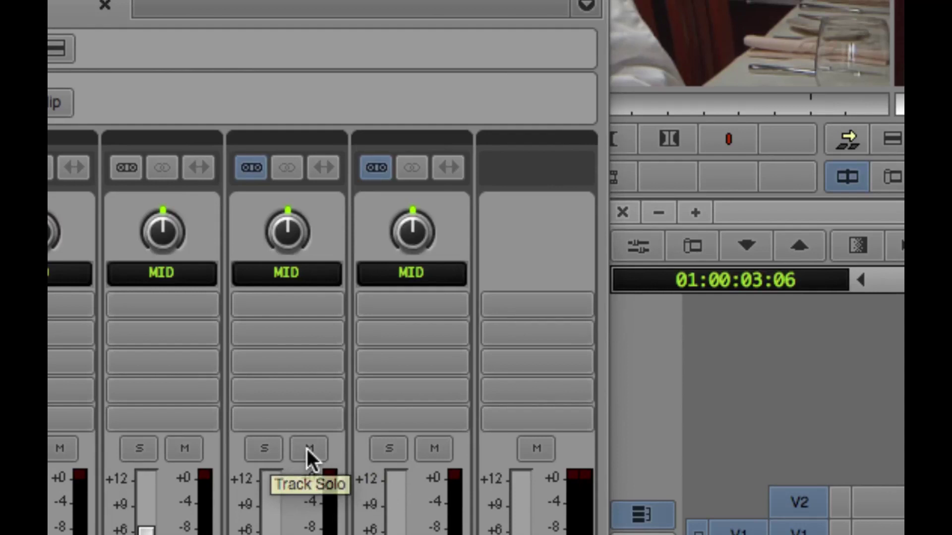
# Step: Mute the linked A5 and A6 Farmers Market channels in the Audio Mixer
pyautogui.click(439, 452)
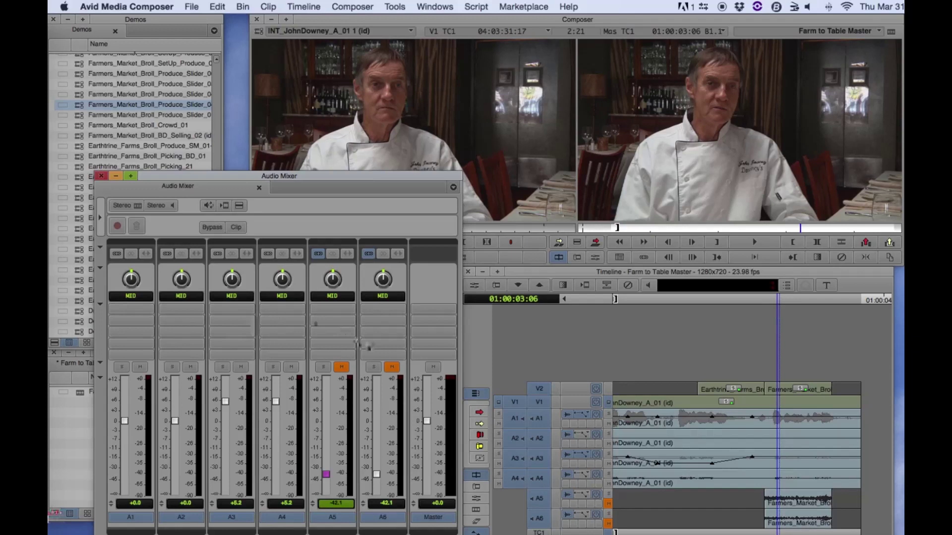
# Step: Unmute the A6 and A5 B-roll tracks in the Audio Mixer
pyautogui.moveTo(342, 178); pyautogui.dragTo(333, 150)
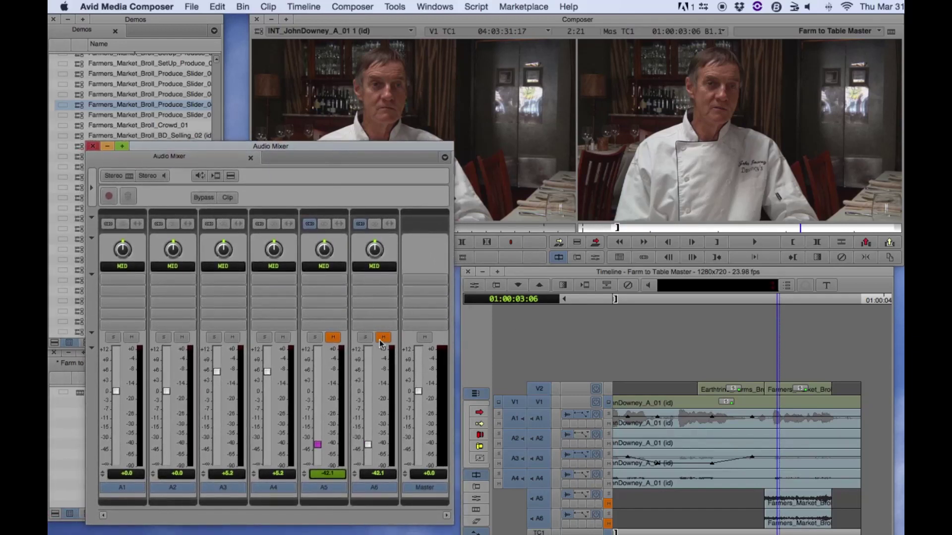
pyautogui.click(383, 338)
pyautogui.click(333, 338)
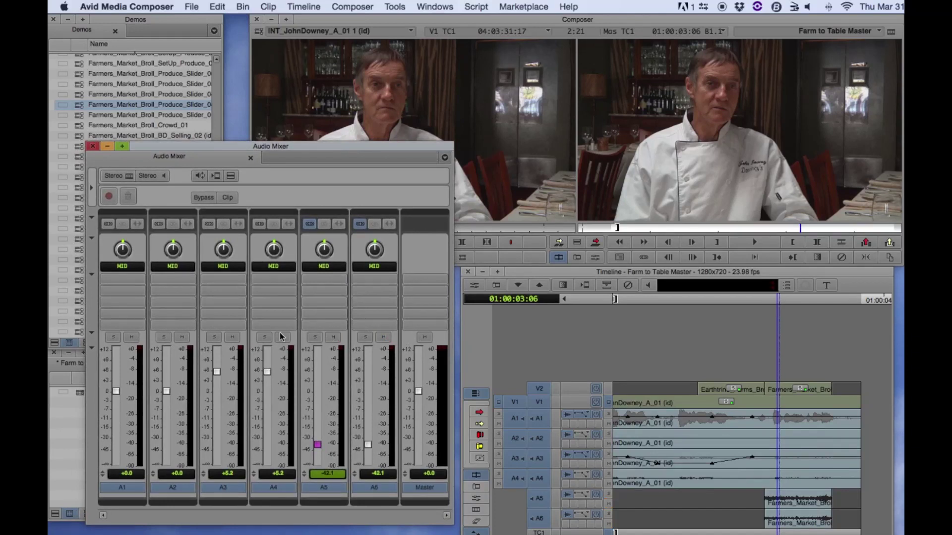
# Step: Solo A2 and A1 together, then clear both solos
pyautogui.click(164, 337)
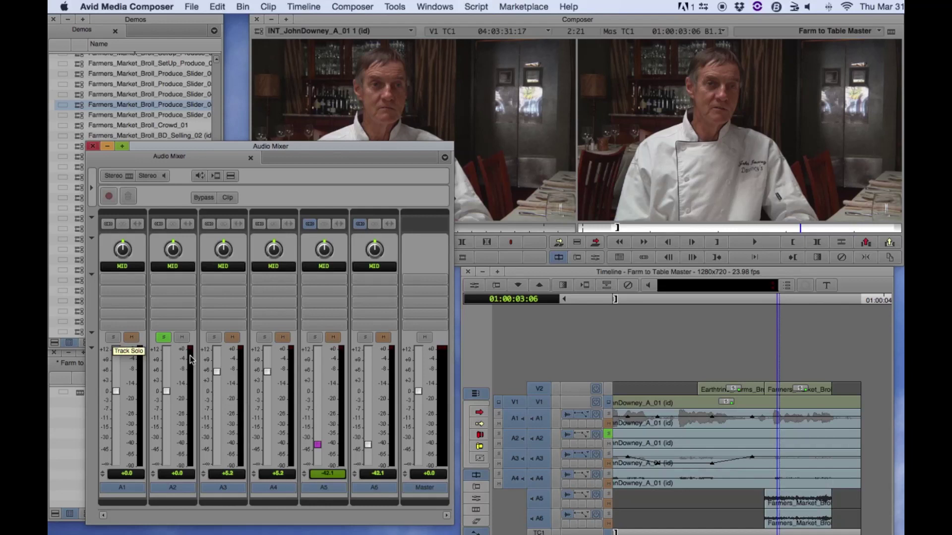
pyautogui.click(113, 338)
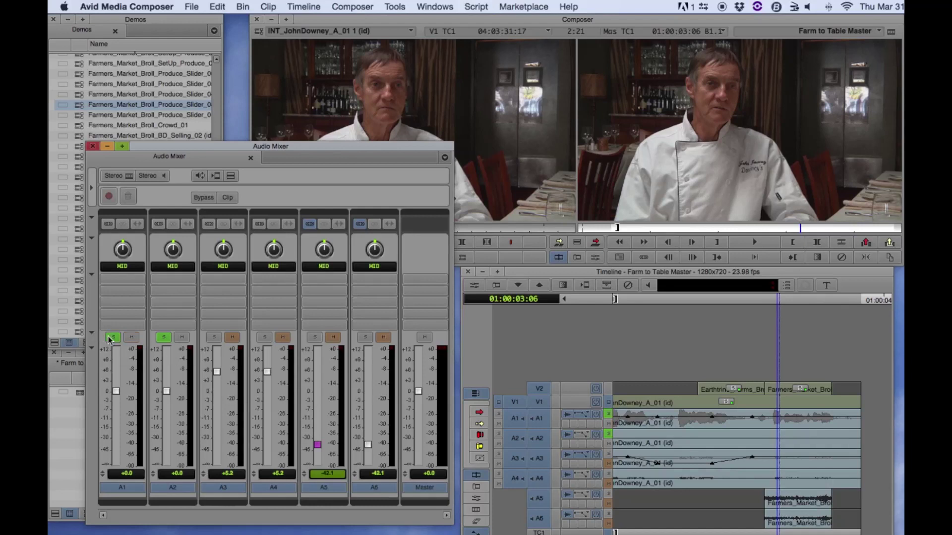
pyautogui.click(164, 337)
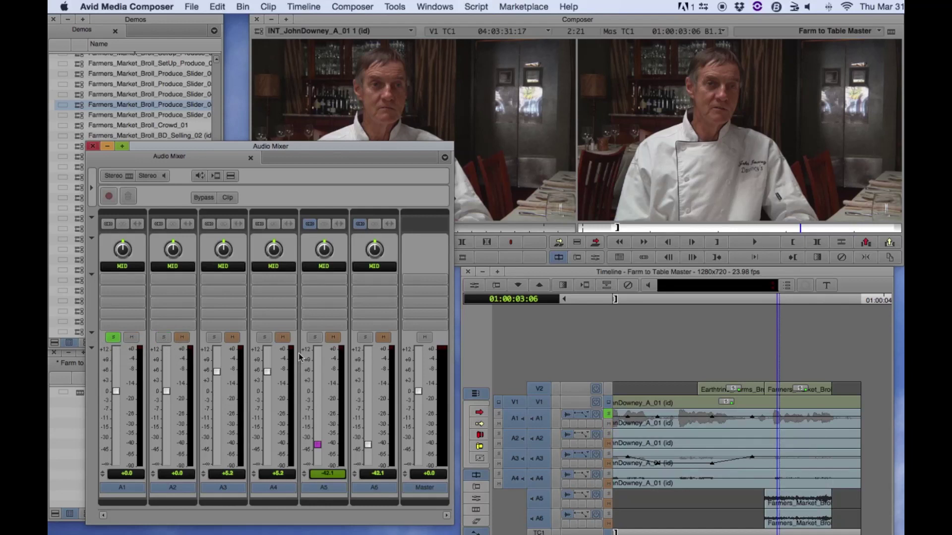
pyautogui.click(113, 338)
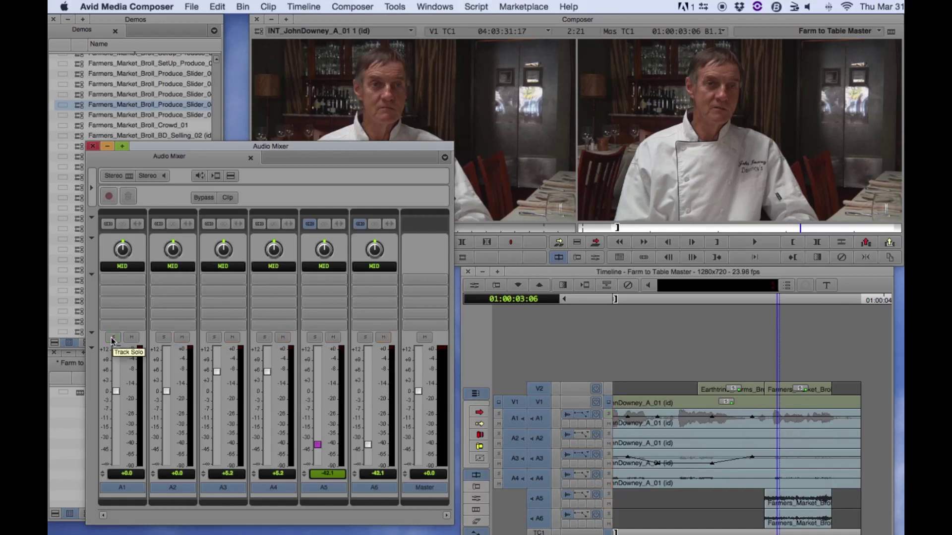
# Step: Solo A1 and A2 again, clear both, and move the position to 01:00:00:11
pyautogui.click(113, 338)
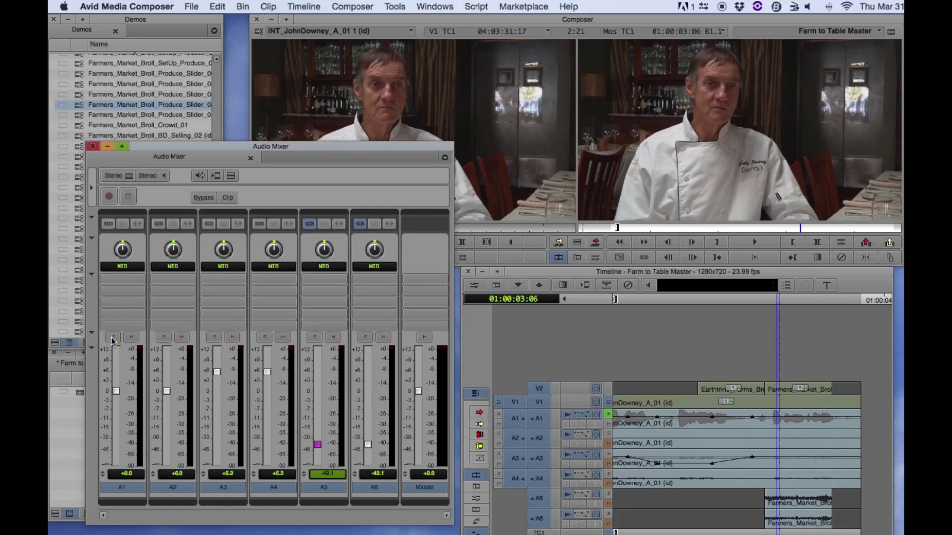
pyautogui.click(164, 338)
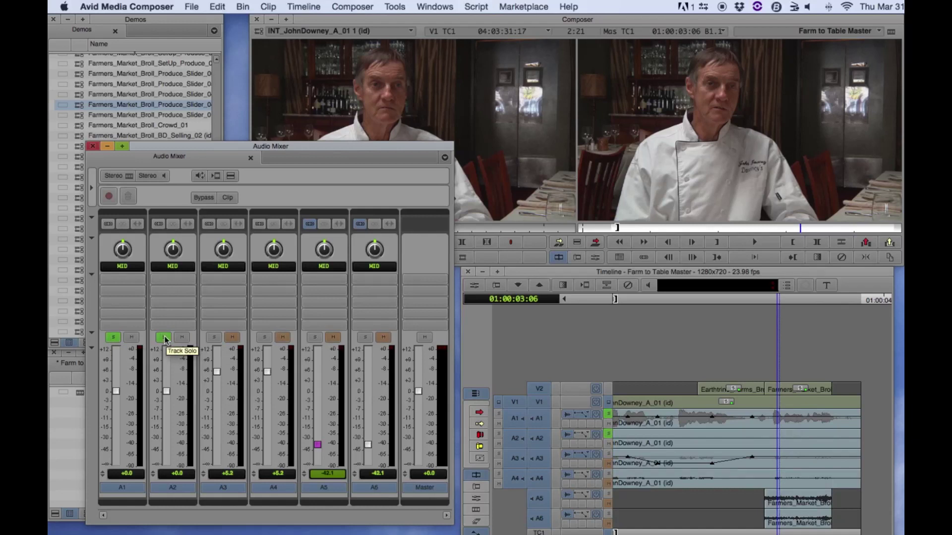
pyautogui.click(164, 338)
pyautogui.click(113, 339)
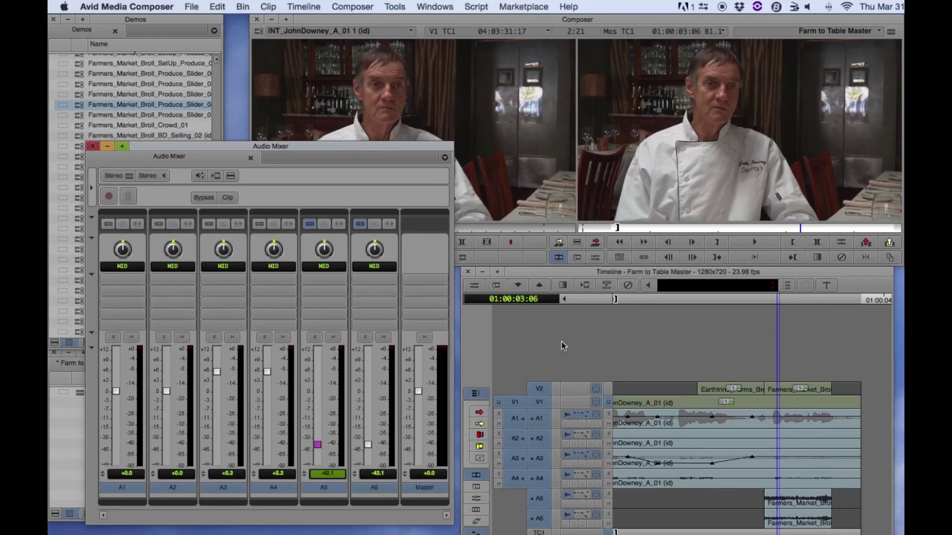
pyautogui.click(626, 301)
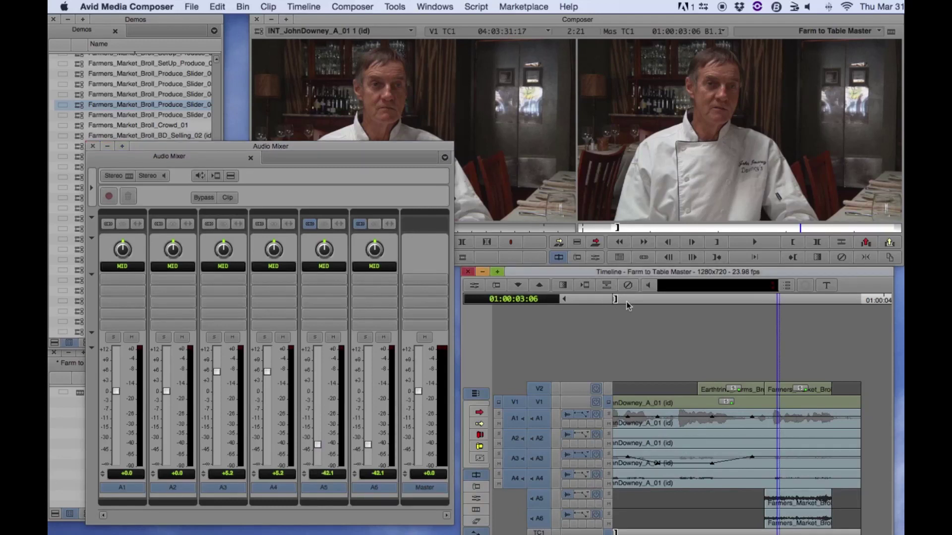
pyautogui.moveTo(626, 304); pyautogui.dragTo(531, 306)
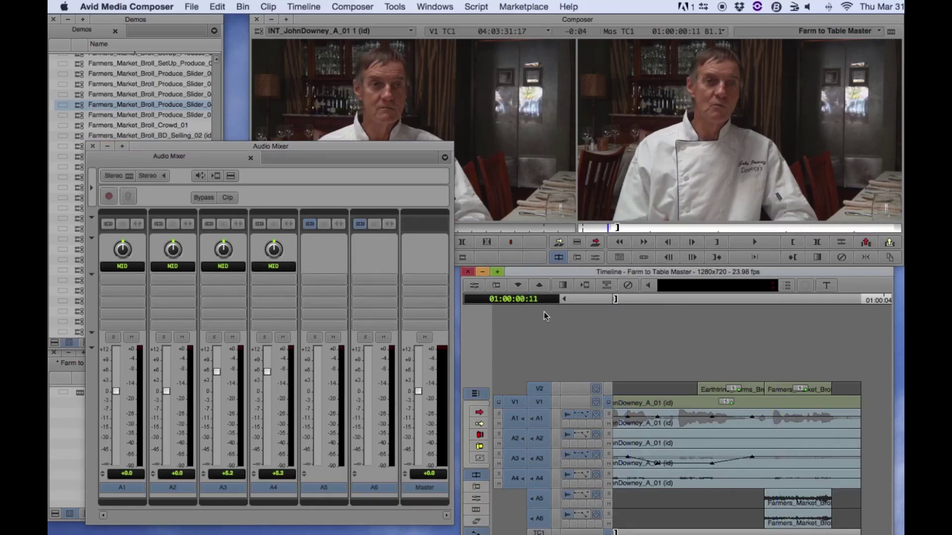